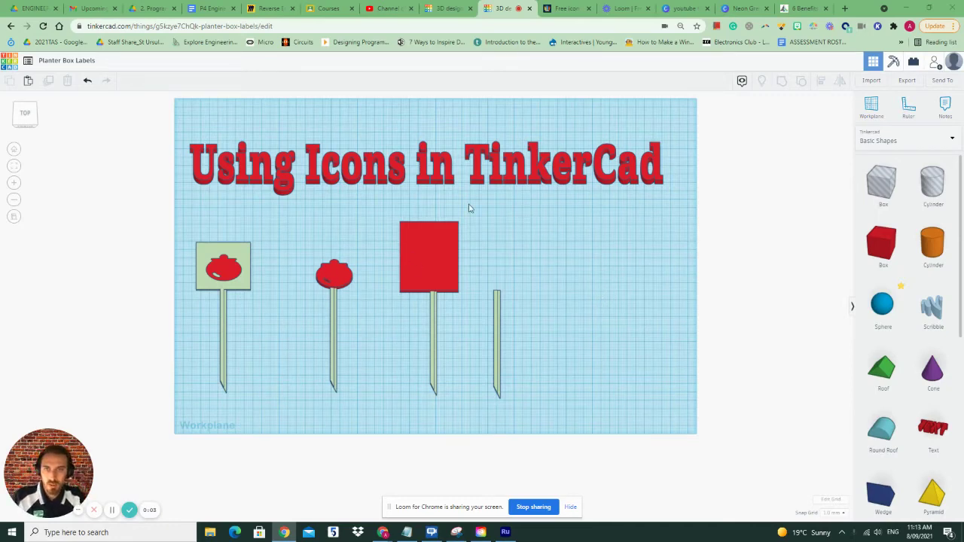
click(346, 276)
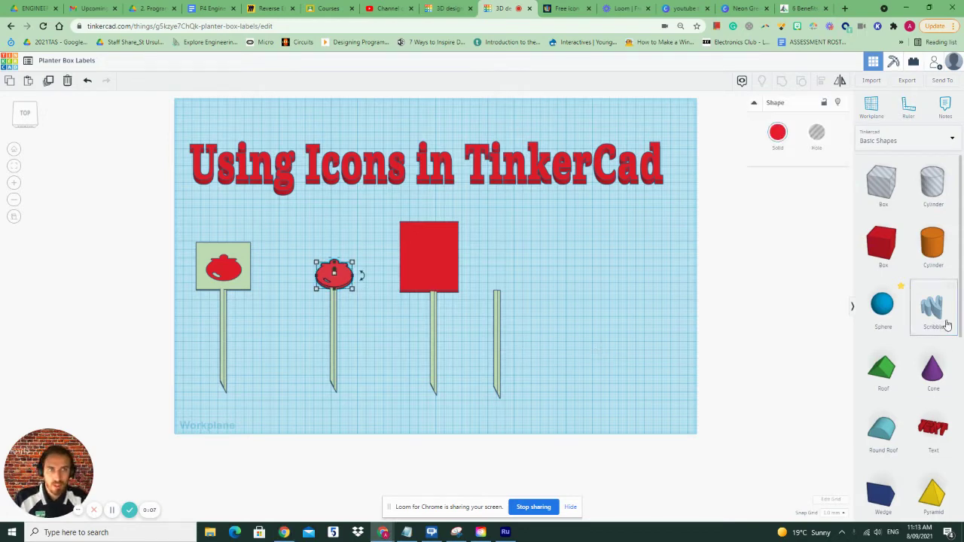
click(759, 203)
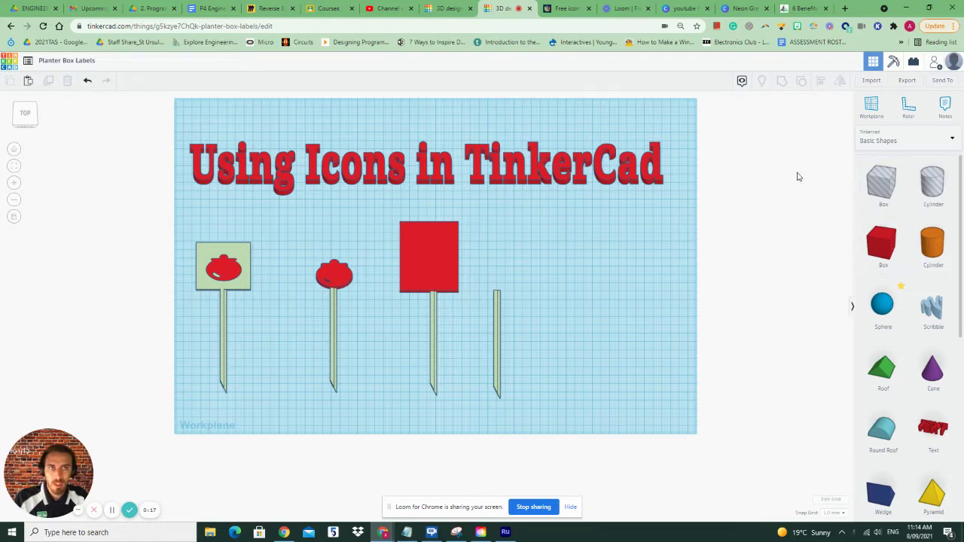
click(871, 80)
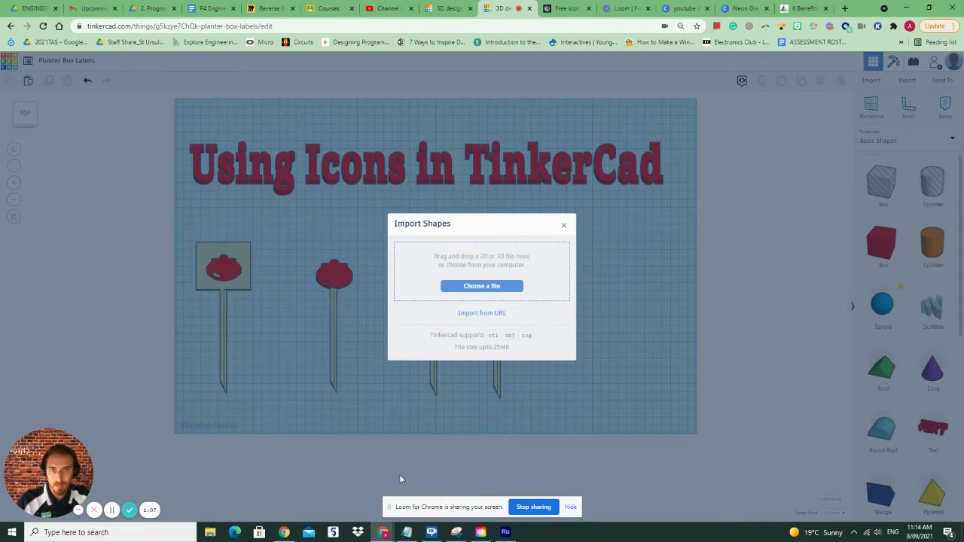
click(564, 228)
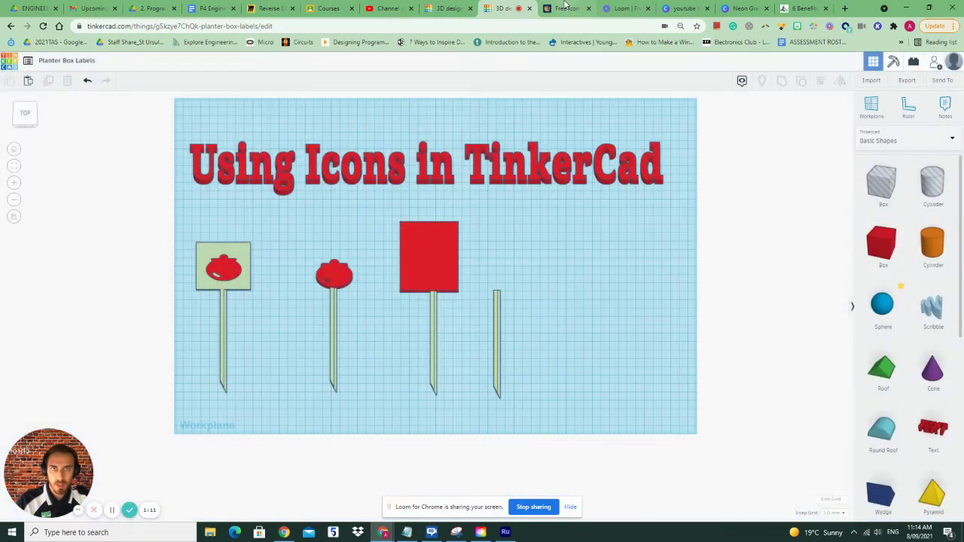
Step: Switch to freeicons.io and download the outlined carrot and the orange carrot with green leaves from the carrot results as SVG files
click(566, 8)
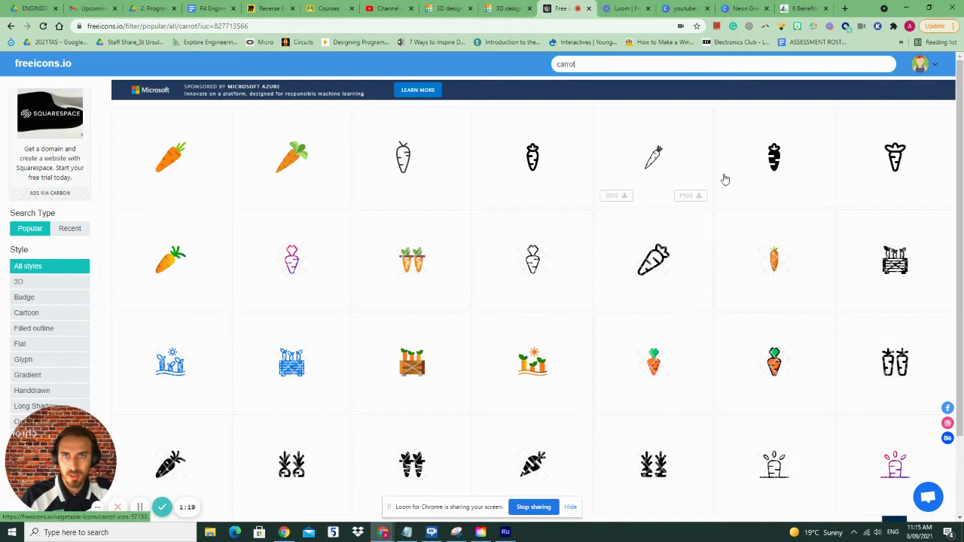
double_click(565, 64)
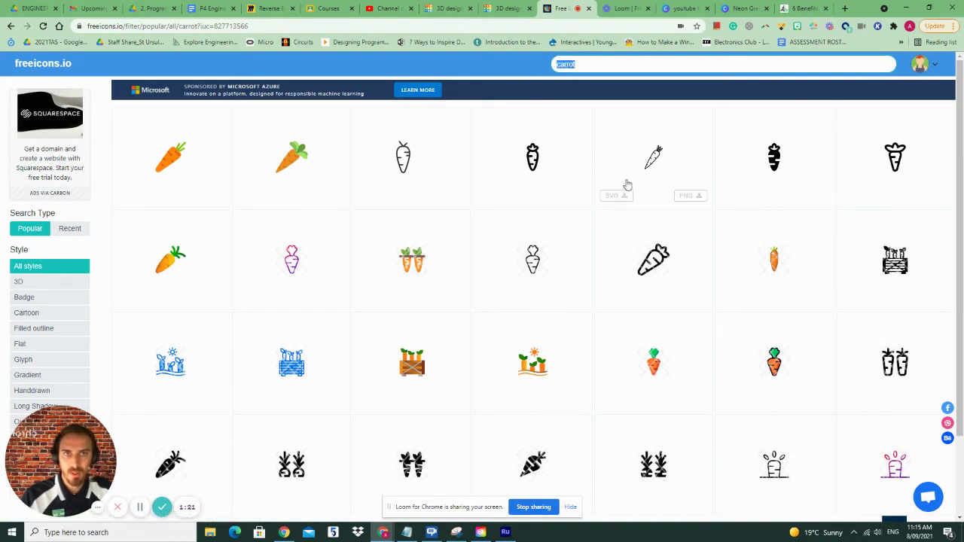
click(625, 64)
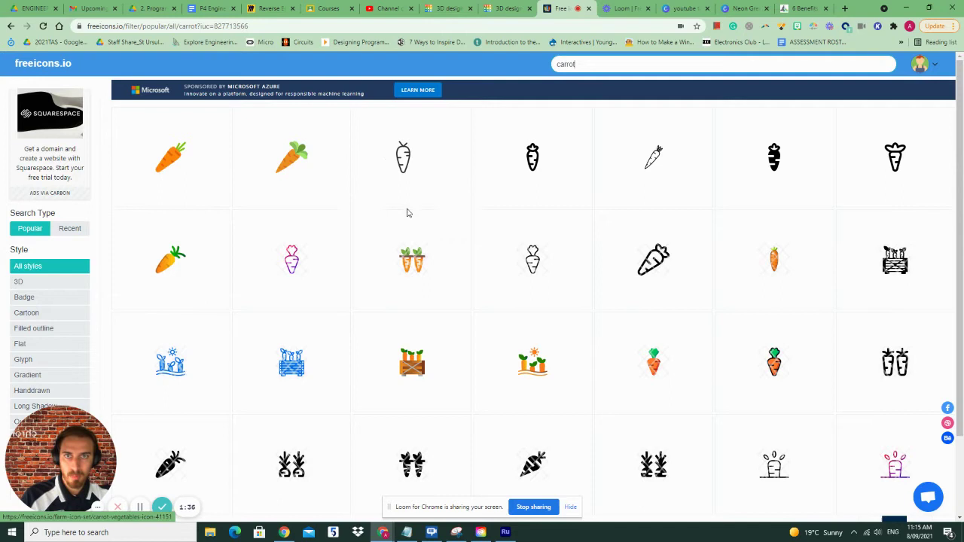
click(375, 197)
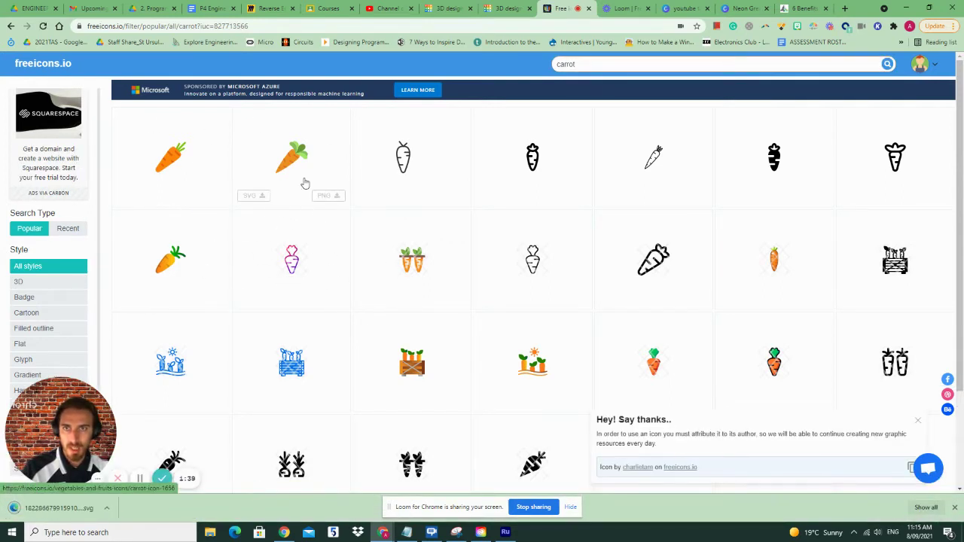
click(254, 196)
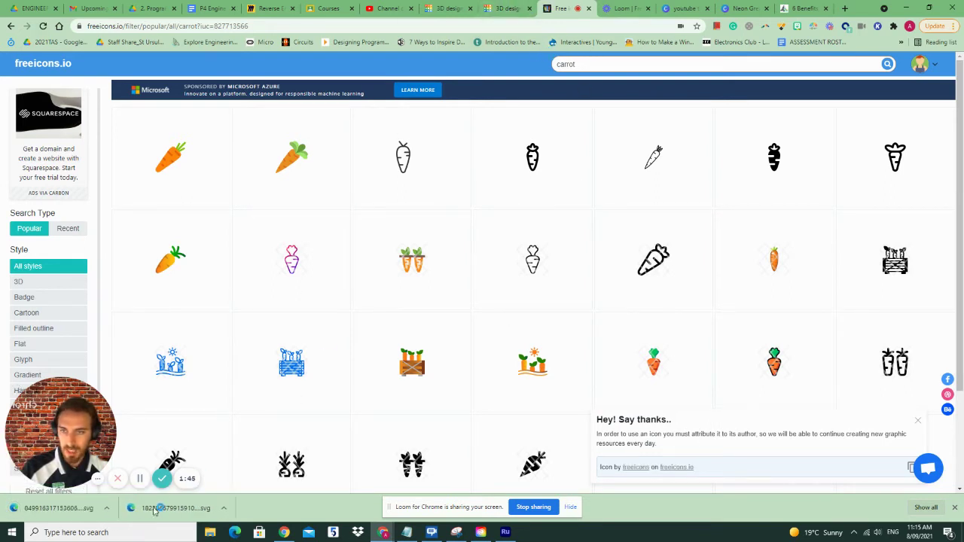
Step: Switch back to the Planter Box Labels design in Tinkercad and import the outlined carrot file 18228667991591055821.svg from Downloads
click(497, 6)
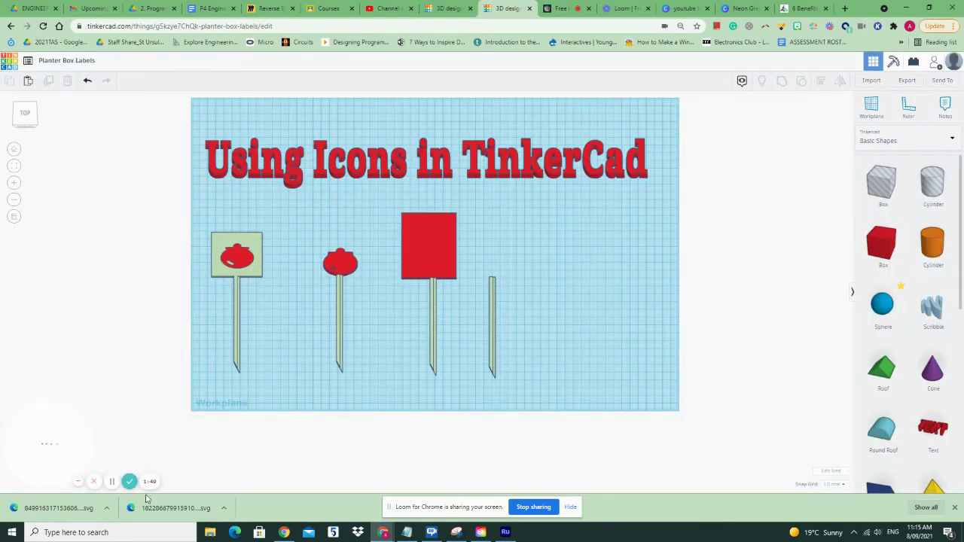
click(871, 81)
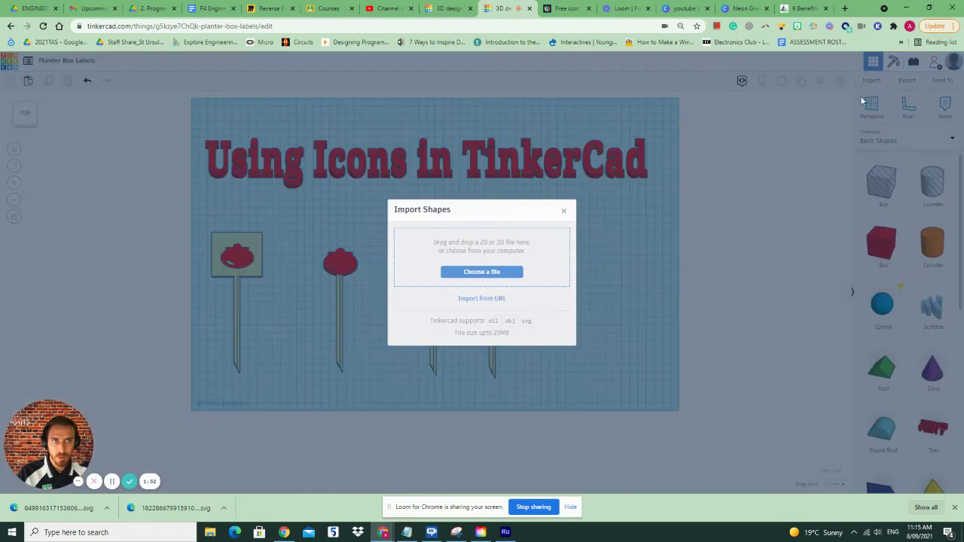
click(487, 273)
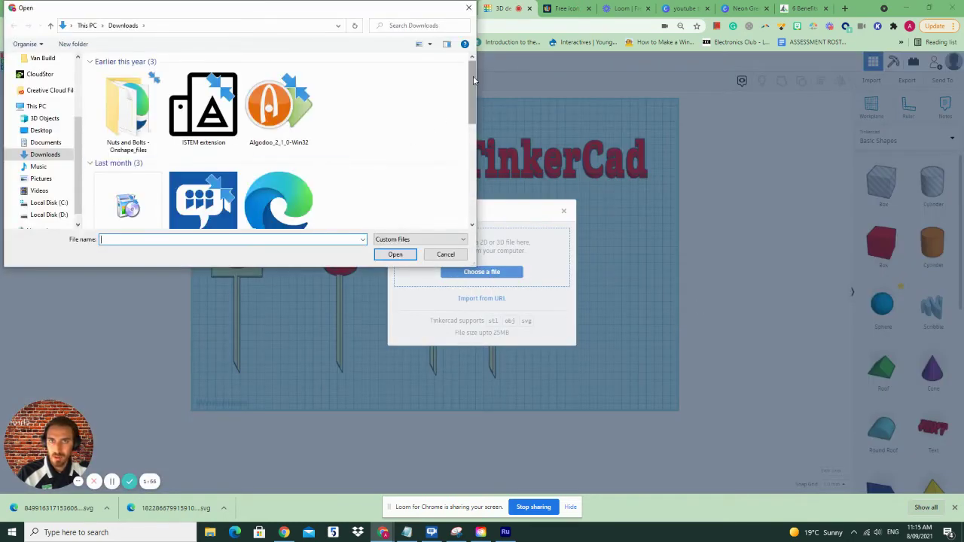
scroll(355, 113, down, 10)
click(204, 188)
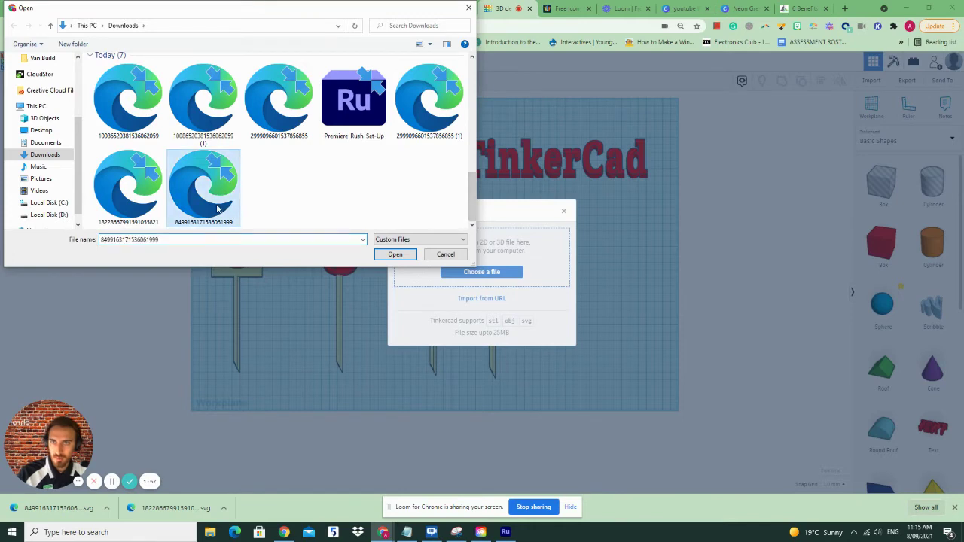
click(161, 202)
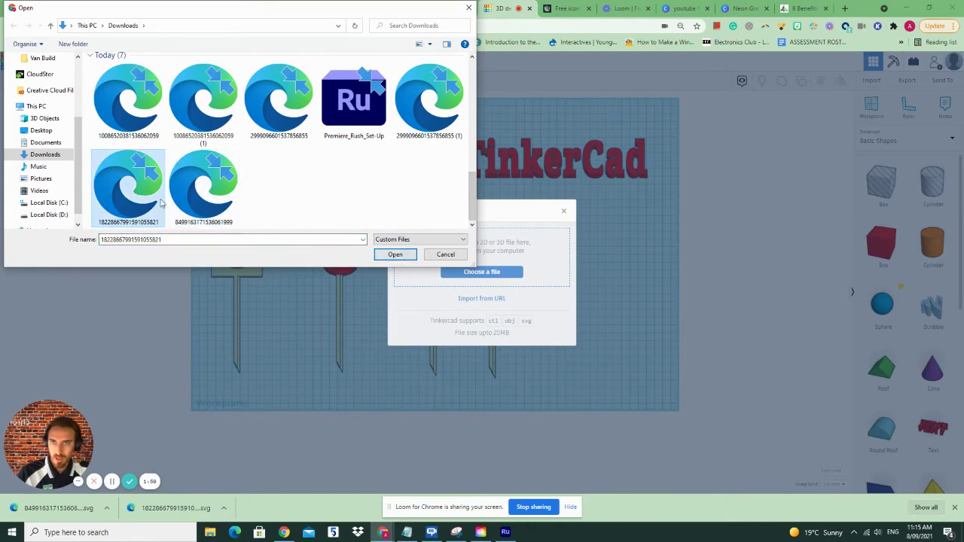
click(397, 254)
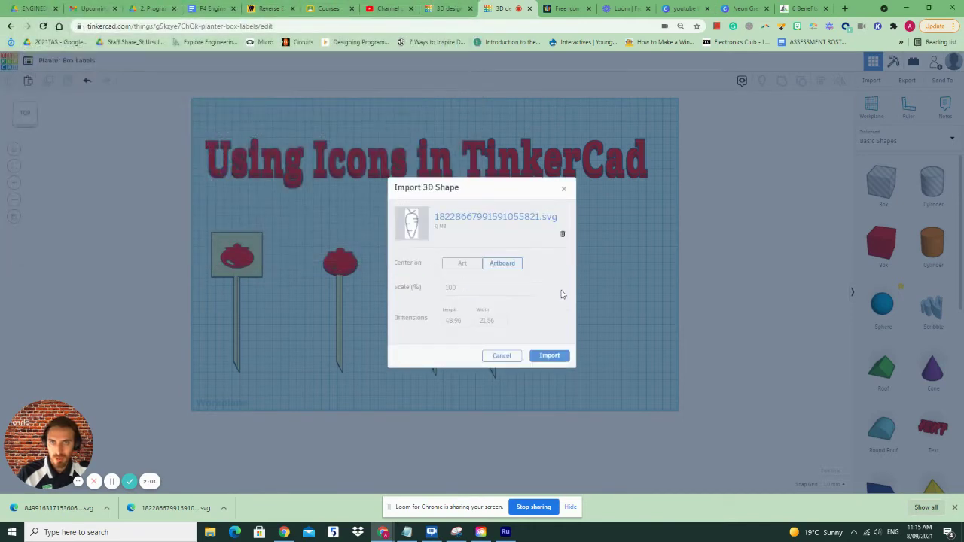
click(540, 357)
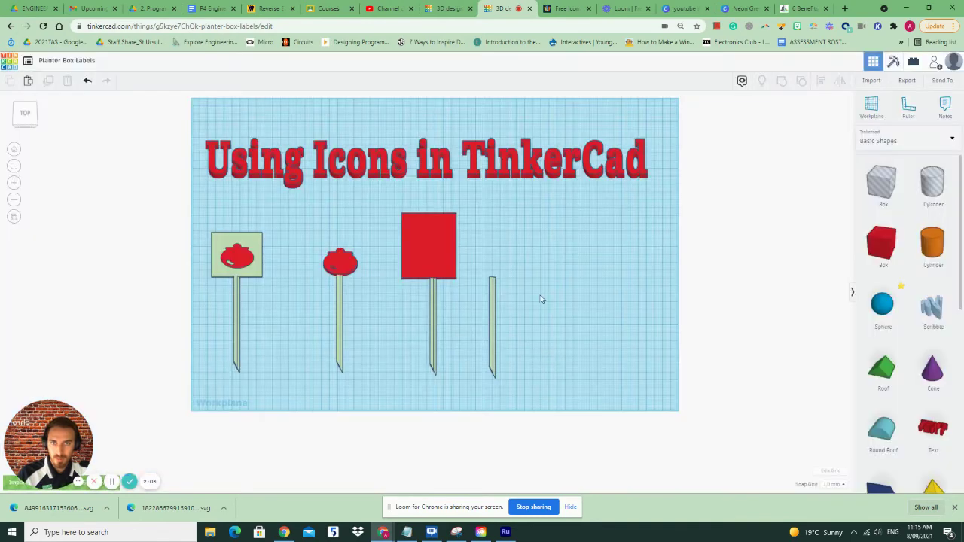
click(871, 80)
click(476, 273)
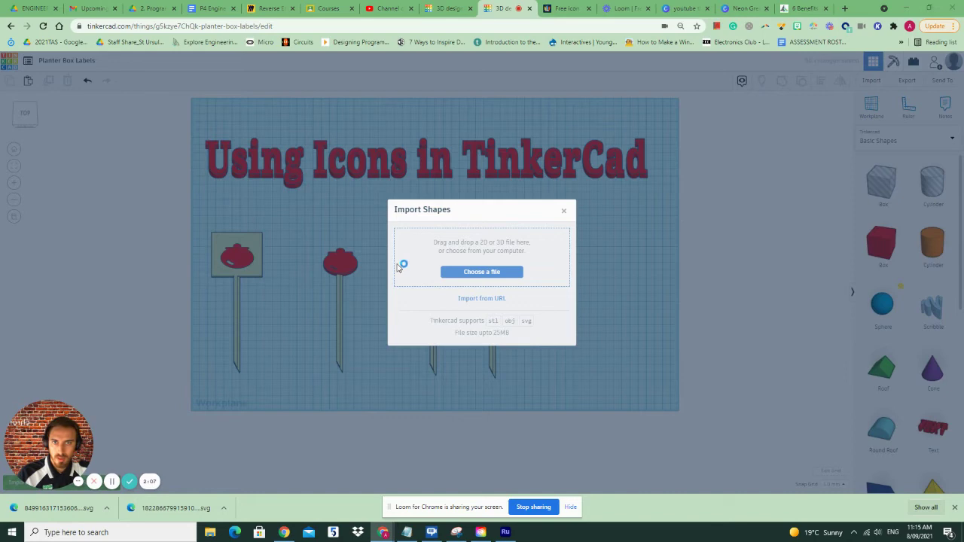
drag(475, 102, 474, 213)
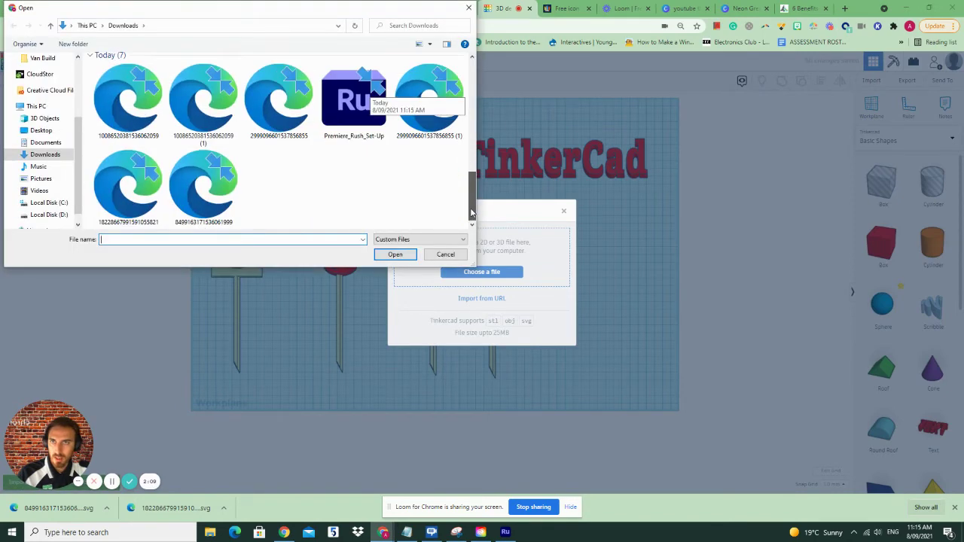
click(225, 207)
click(396, 255)
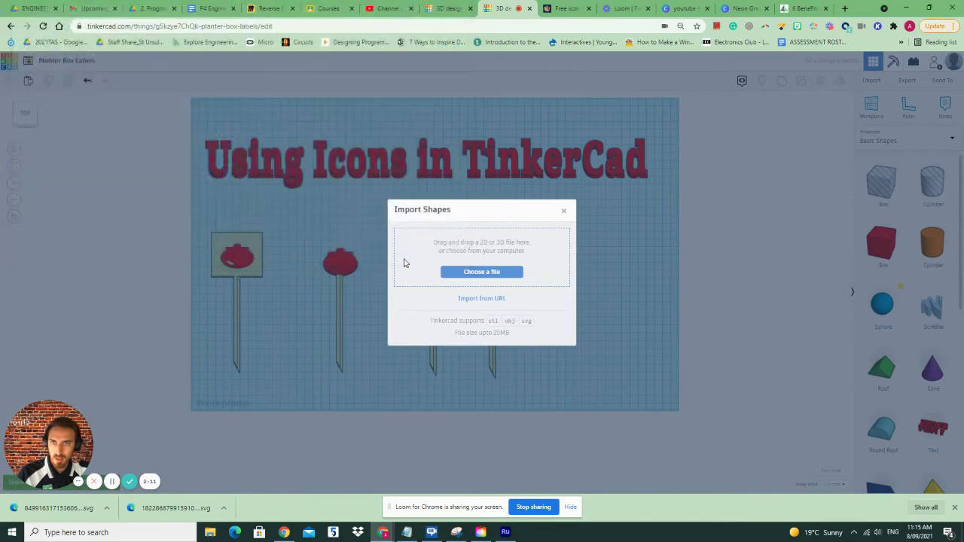
click(547, 356)
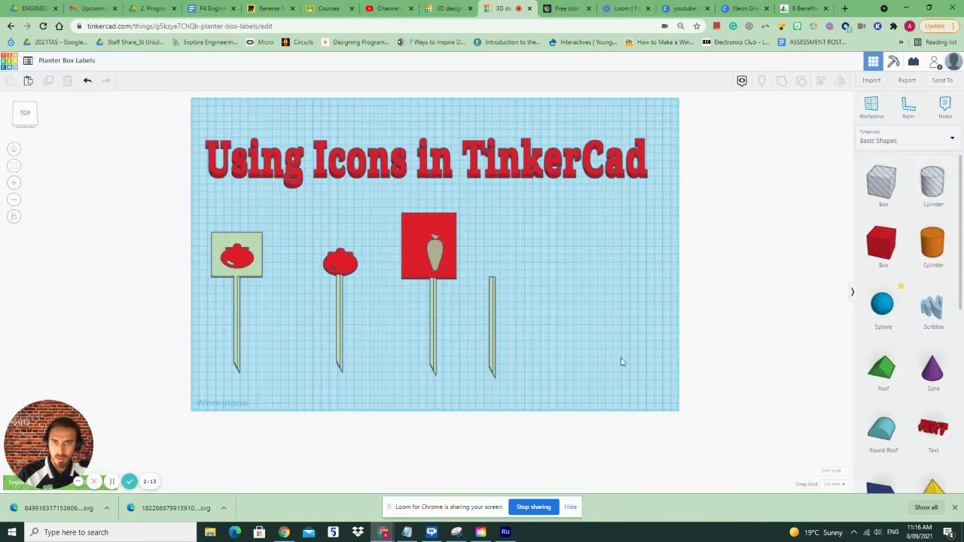
Step: Move both imported carrot shapes off the red square plate onto the empty workplane beyond the bare stake
drag(446, 257, 534, 253)
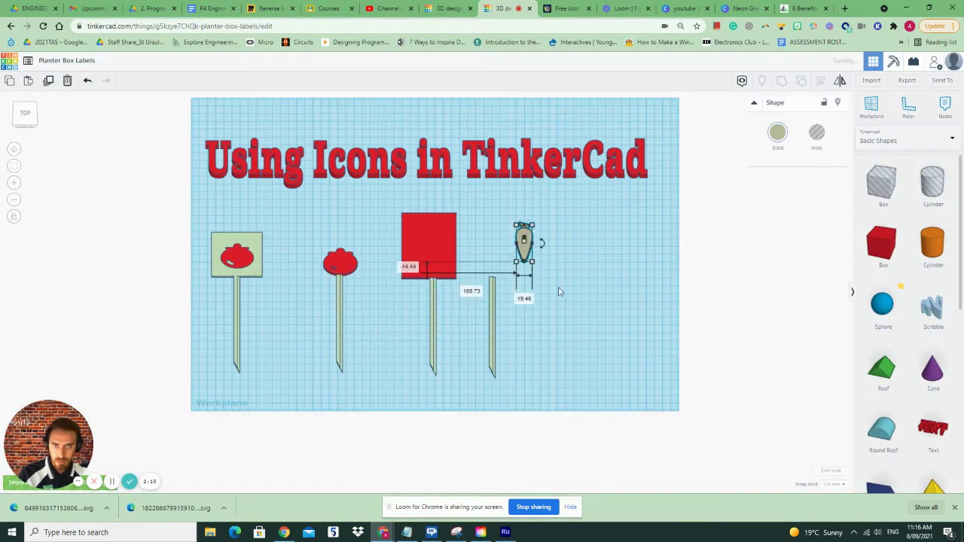
right_drag(584, 270, 548, 261)
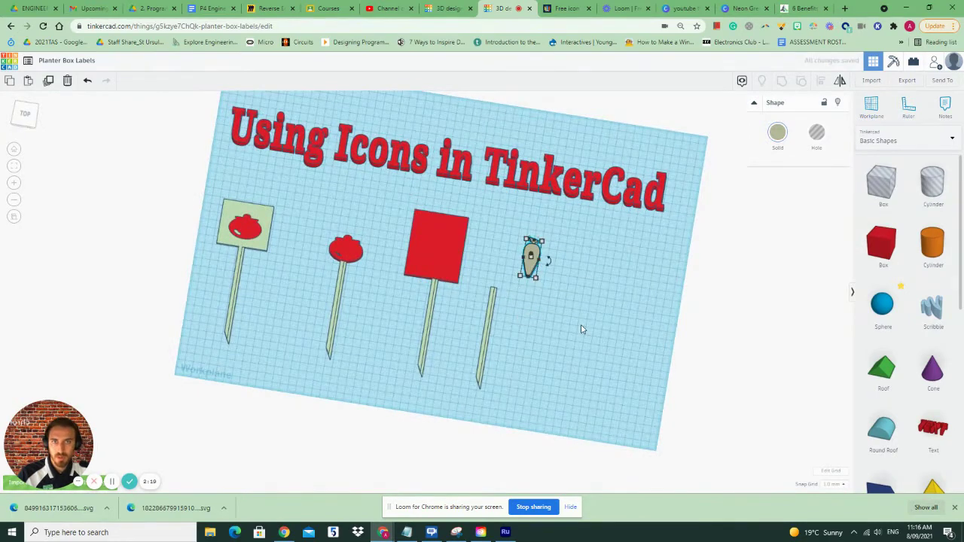
right_drag(578, 357, 609, 373)
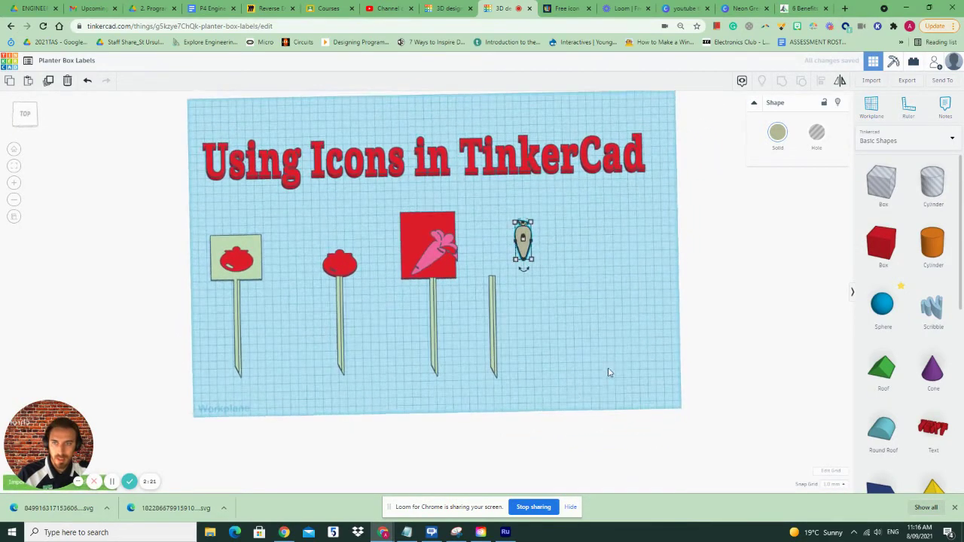
click(583, 330)
drag(436, 256, 567, 272)
scroll(587, 279, up, 5)
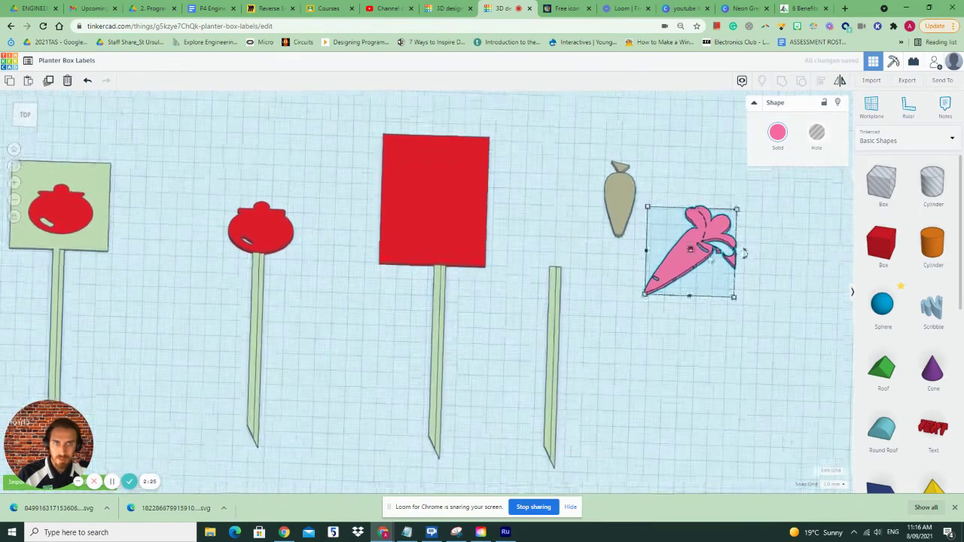
Step: Place the pink leafy carrot on the red square plate of the third label
click(565, 8)
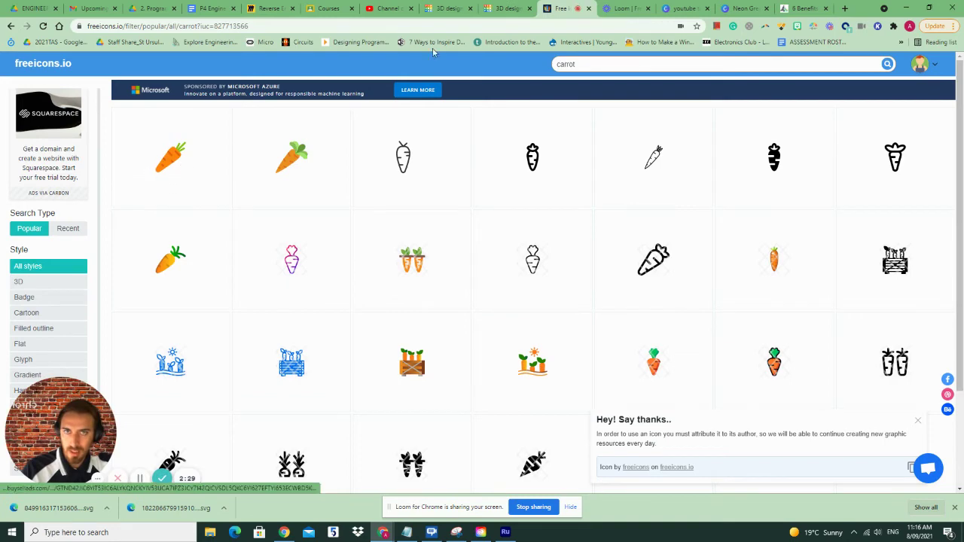
click(517, 5)
drag(645, 226, 489, 162)
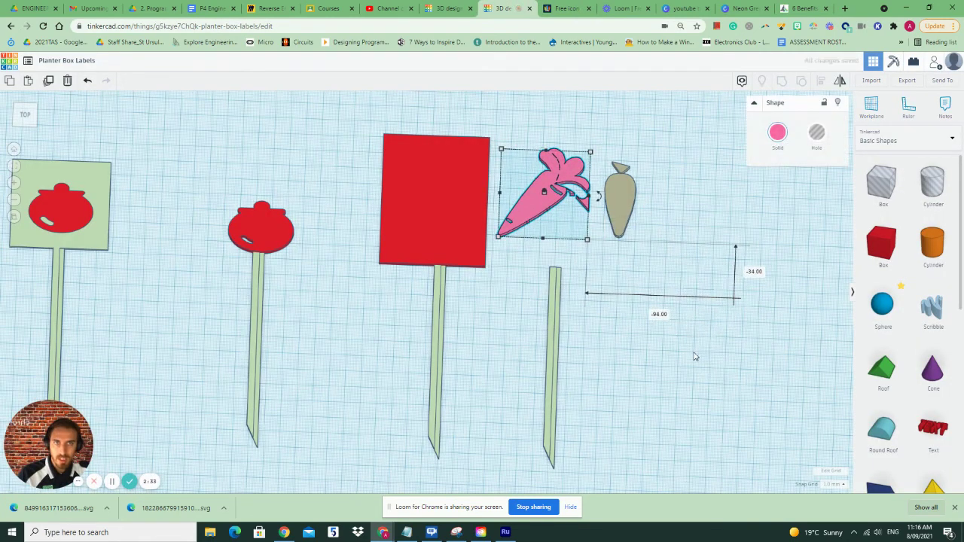
mouse_move(933, 309)
mouse_down()
mouse_move(826, 349)
mouse_move(573, 330)
mouse_move(633, 332)
mouse_up()
key(Escape)
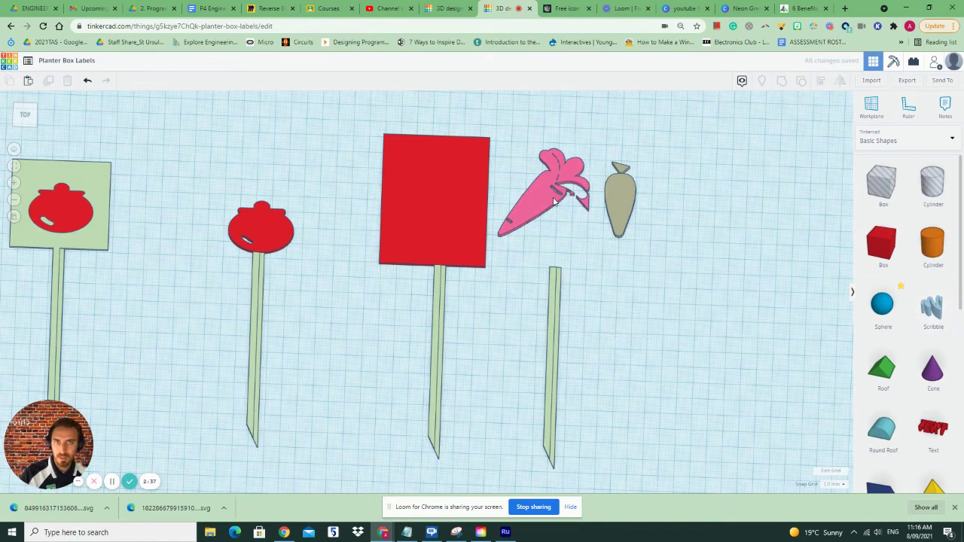
mouse_move(541, 205)
mouse_down()
mouse_move(516, 218)
mouse_move(443, 201)
mouse_up()
right_drag(717, 382, 642, 161)
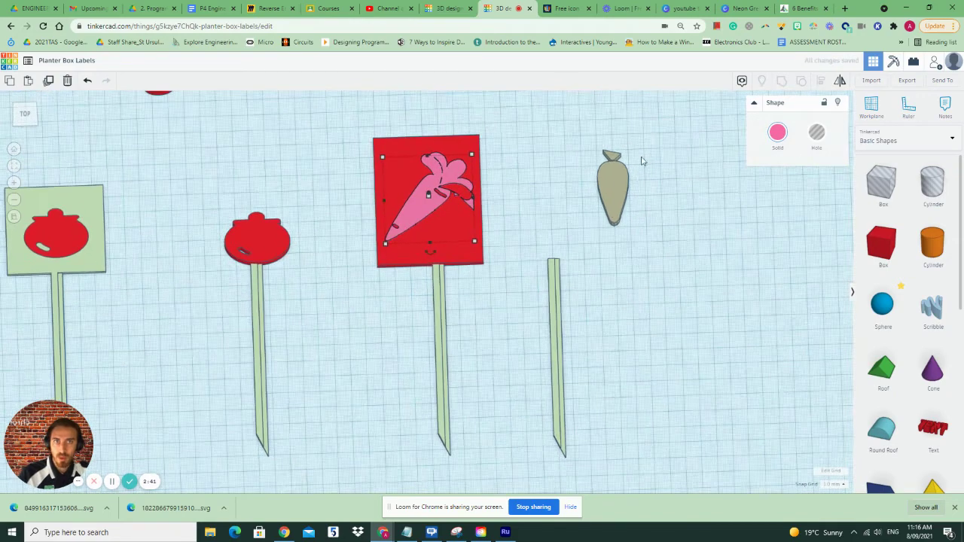
click(439, 13)
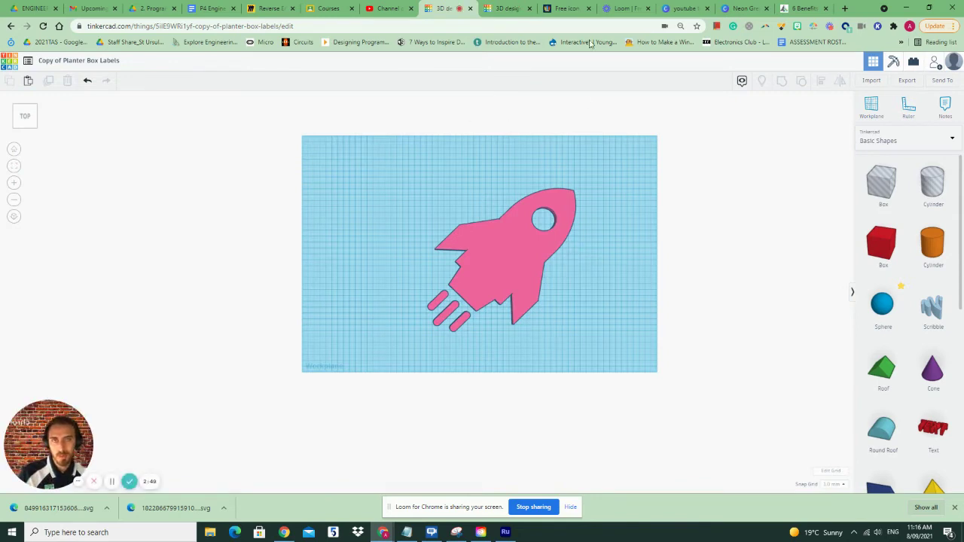
click(502, 9)
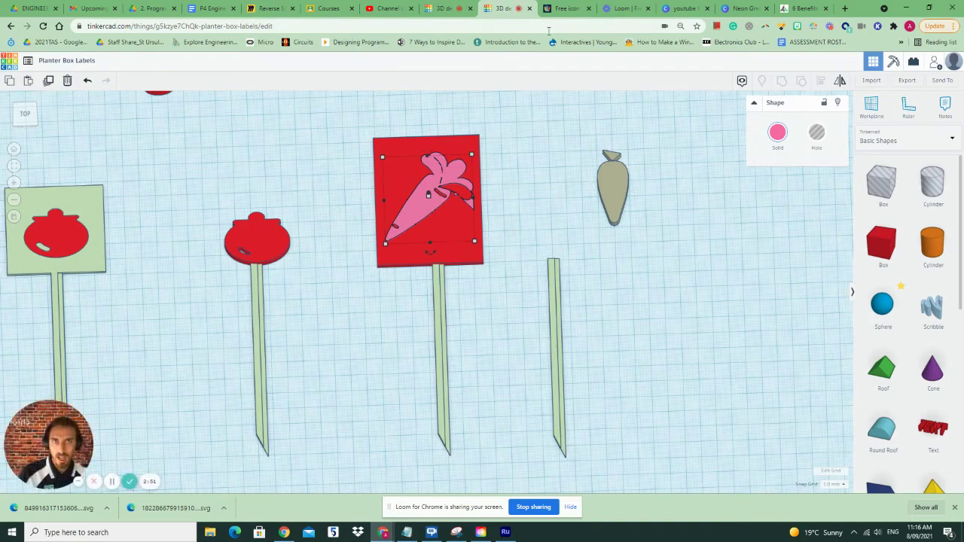
click(565, 8)
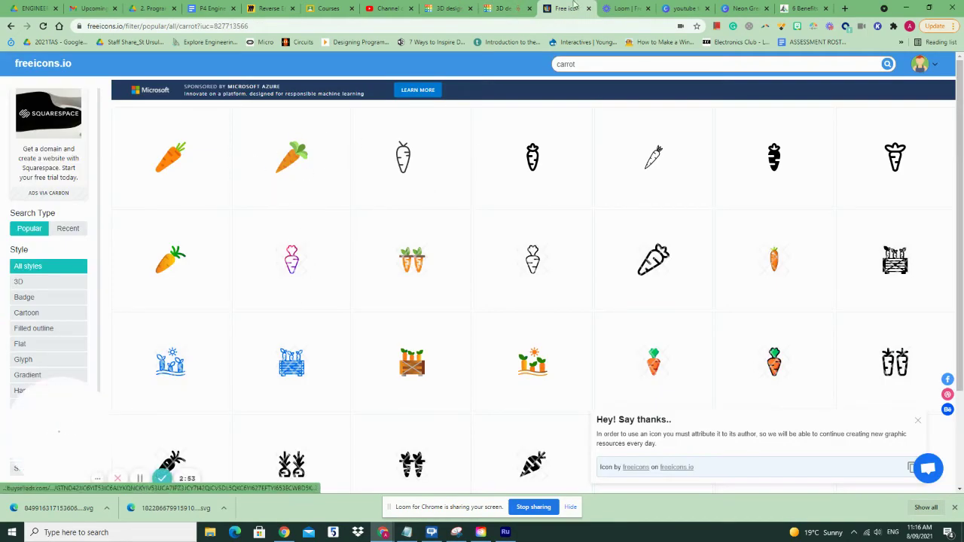
click(502, 9)
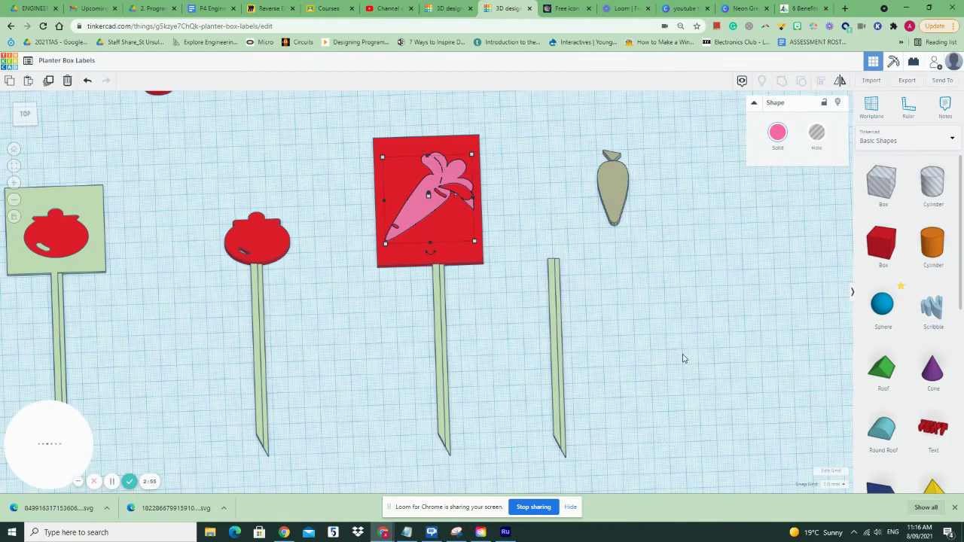
mouse_move(682, 358)
right_down()
mouse_move(652, 357)
mouse_move(678, 354)
right_up()
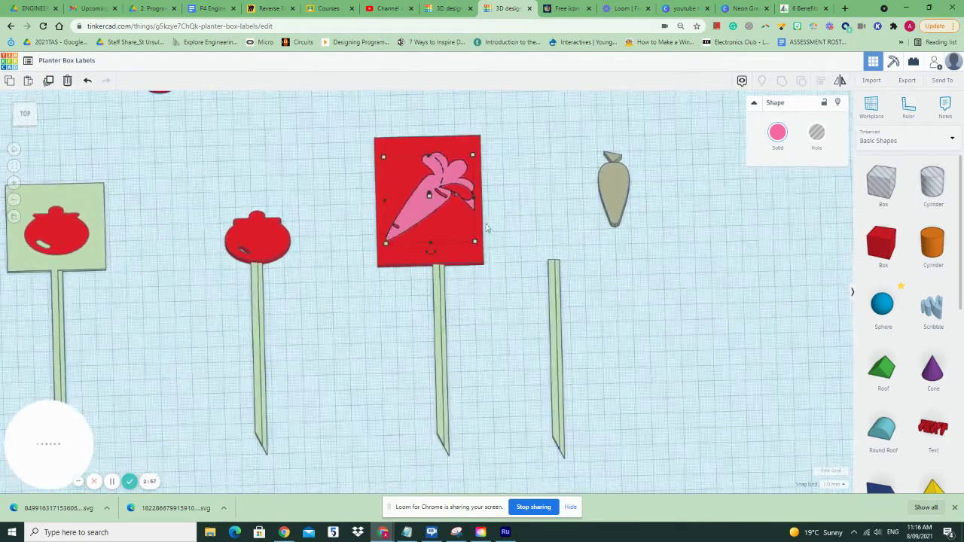
Step: Reposition the pink carrot slightly on the red plate and place the plain carrot directly on top of the bare stake
drag(619, 178, 617, 219)
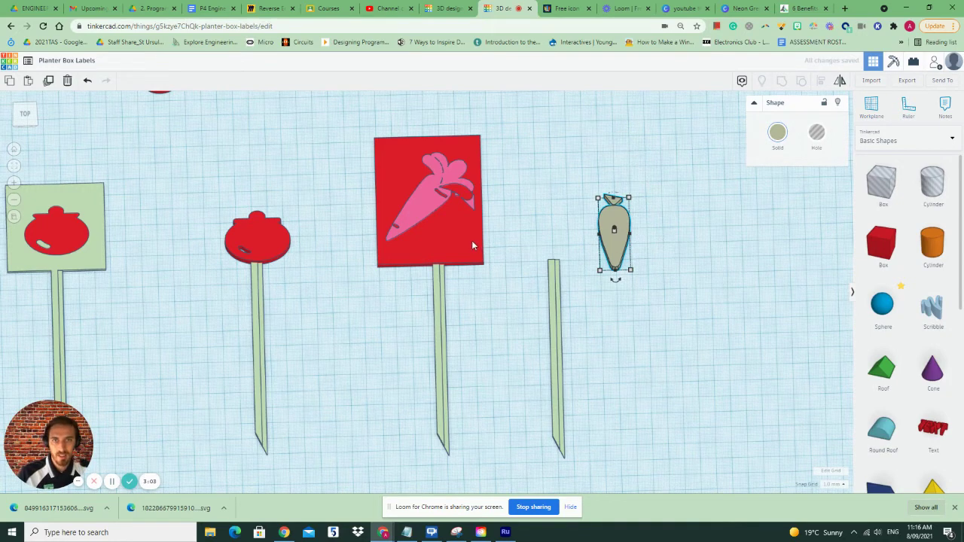
drag(453, 206, 426, 195)
click(546, 230)
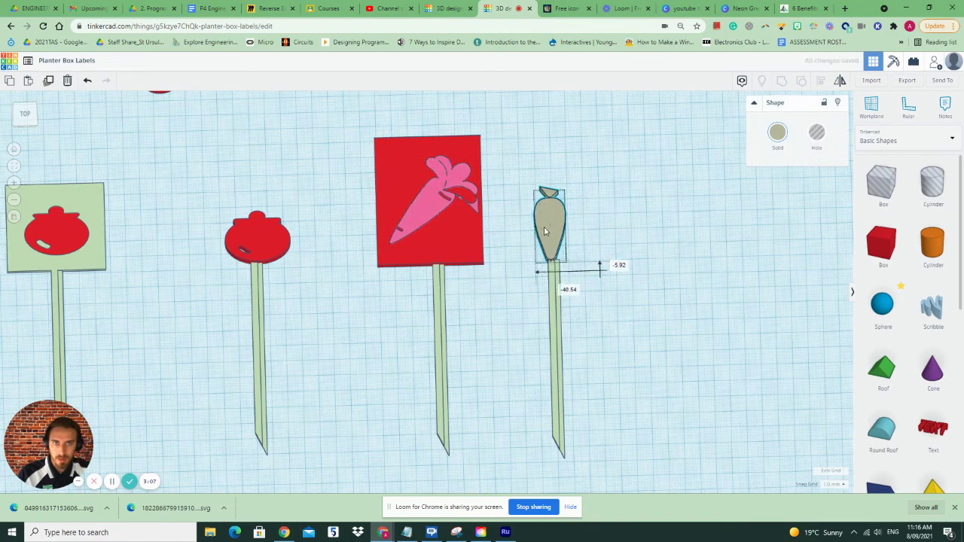
Step: Nudge the plain carrot into line with the top of its stake and colour it orange
drag(545, 231, 551, 232)
key(Escape)
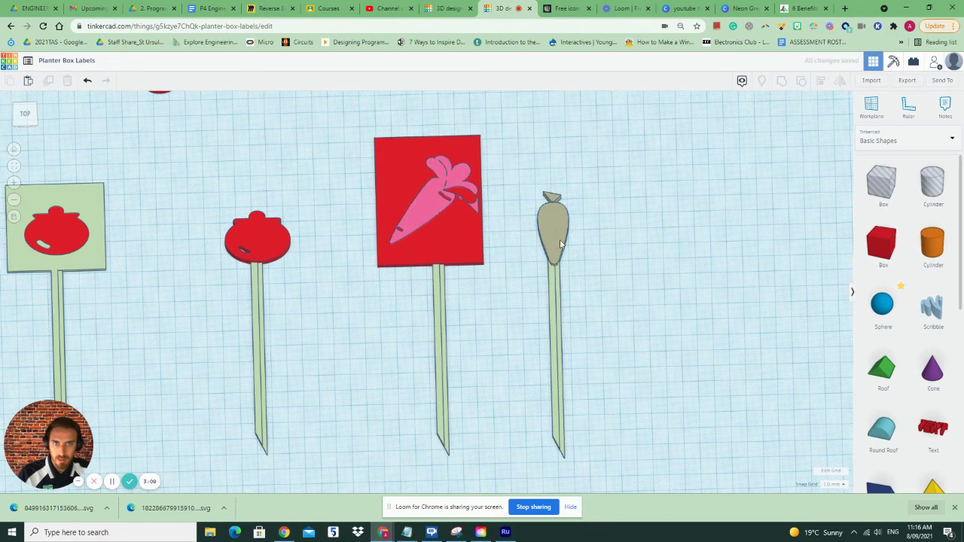
right_drag(614, 311, 558, 241)
click(558, 241)
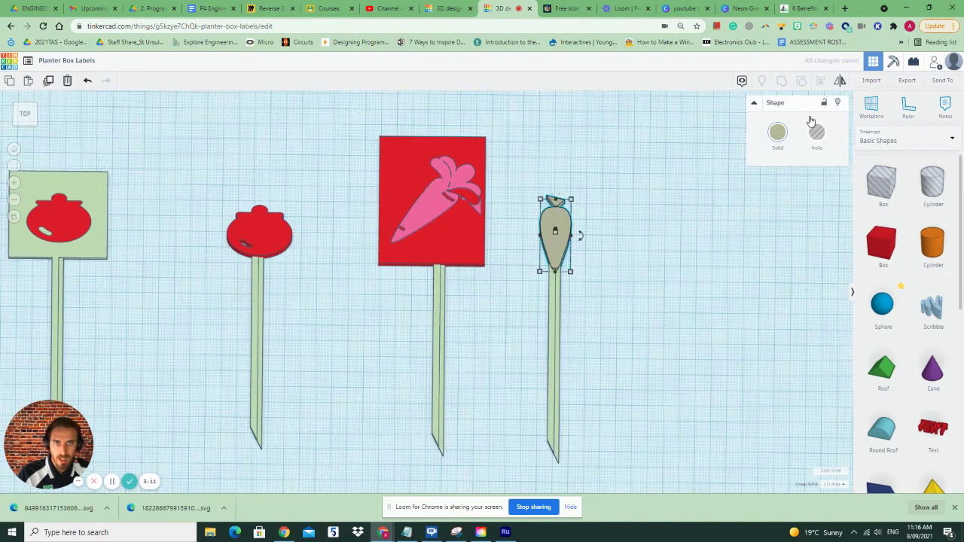
click(777, 136)
click(784, 205)
click(680, 286)
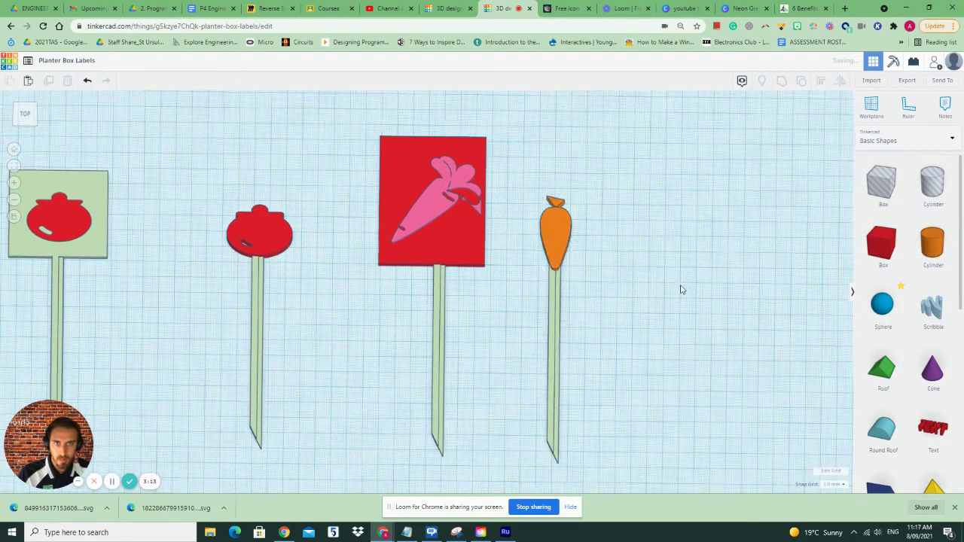
Step: Turn the pink leafy carrot into a hole and group it with the red plate and stake to cut out its shape
right_drag(681, 286, 675, 292)
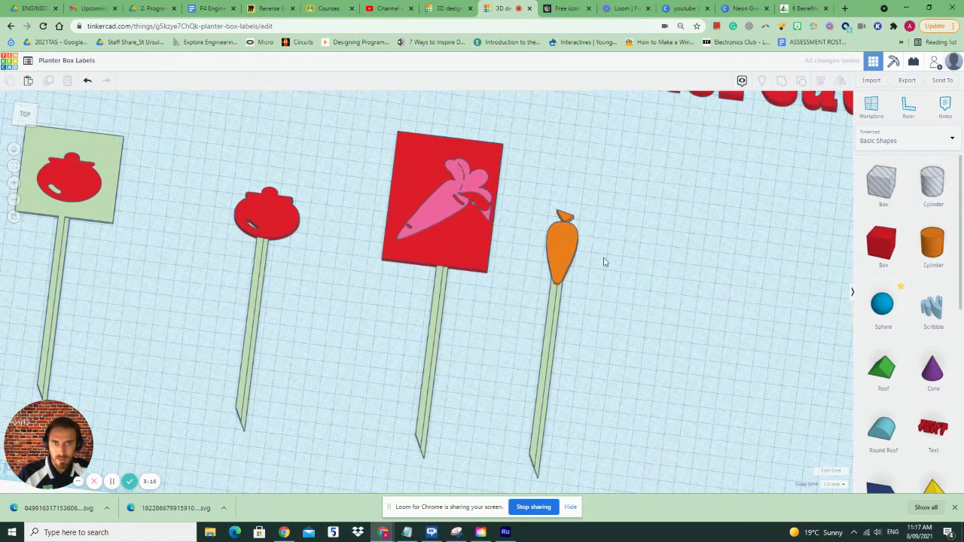
click(442, 204)
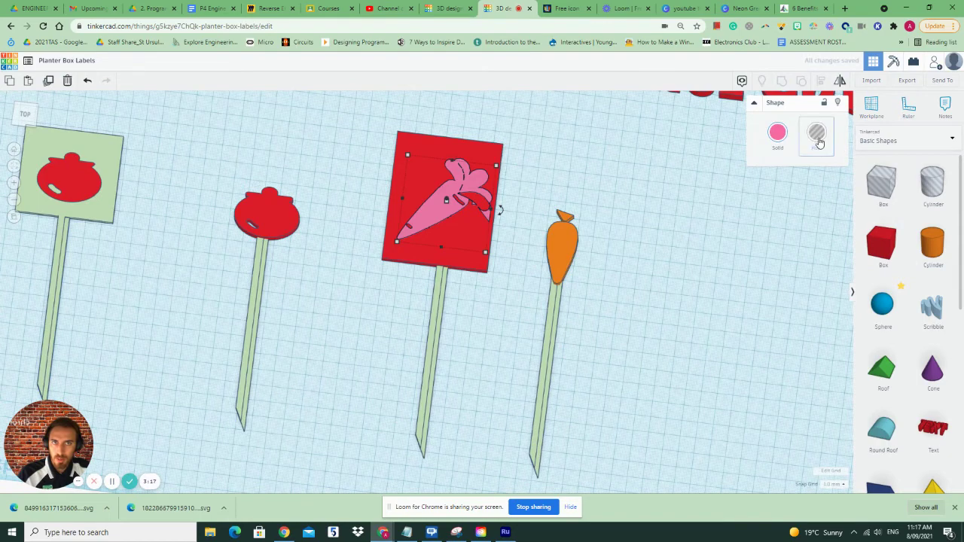
click(816, 133)
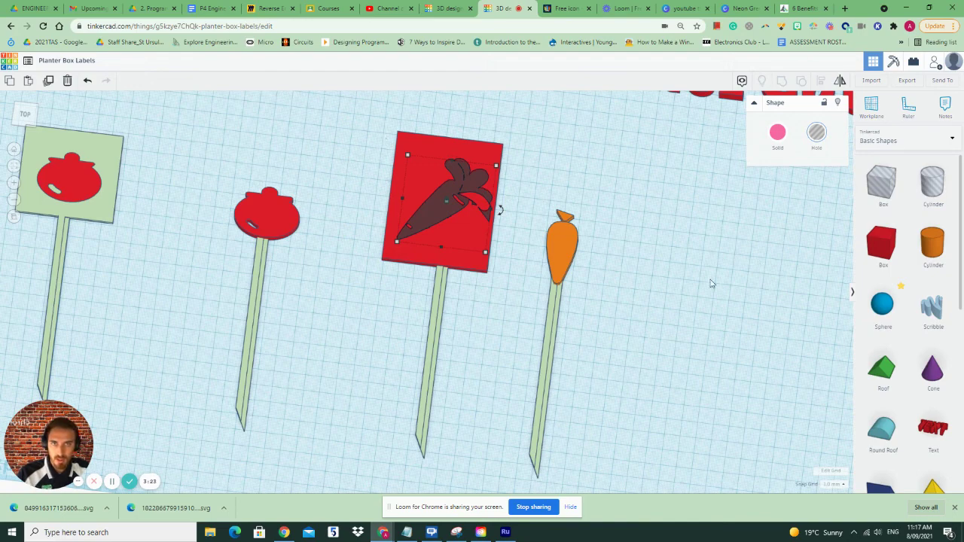
click(534, 252)
drag(379, 135, 497, 267)
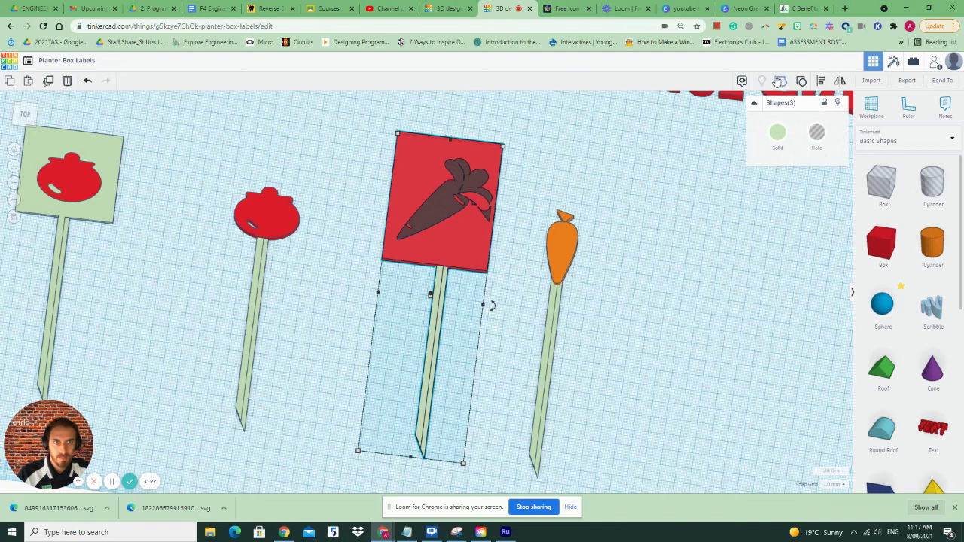
click(782, 81)
click(699, 291)
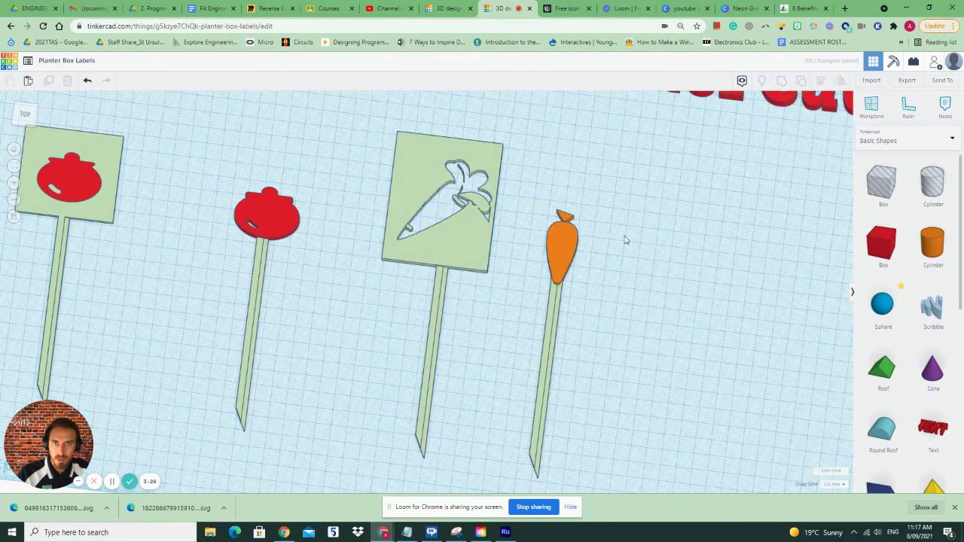
right_drag(754, 409, 528, 301)
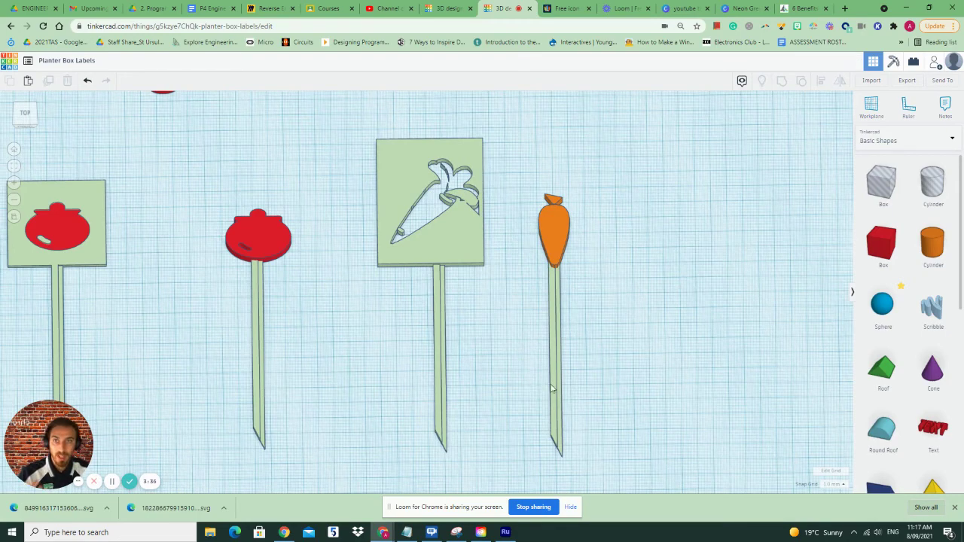
scroll(480, 179, down, 3)
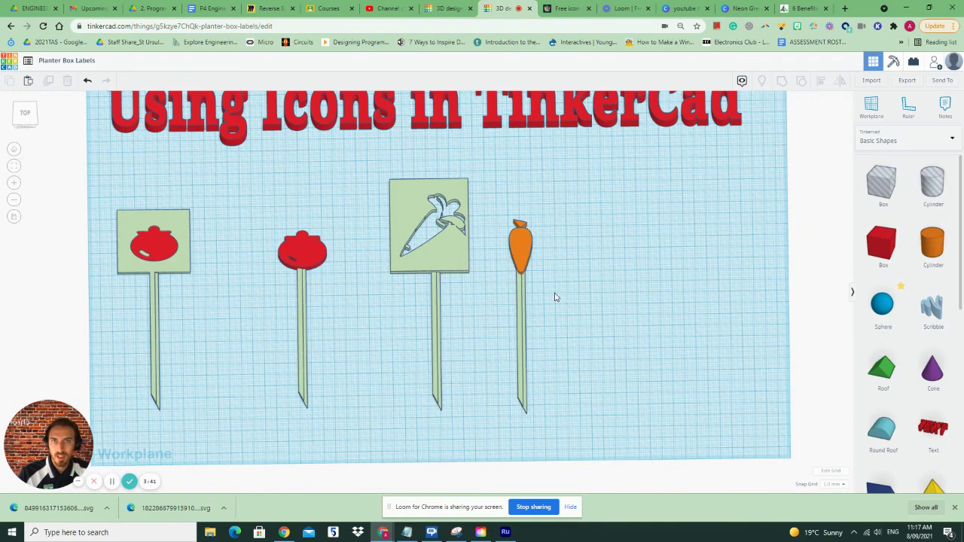
scroll(422, 279, down, 3)
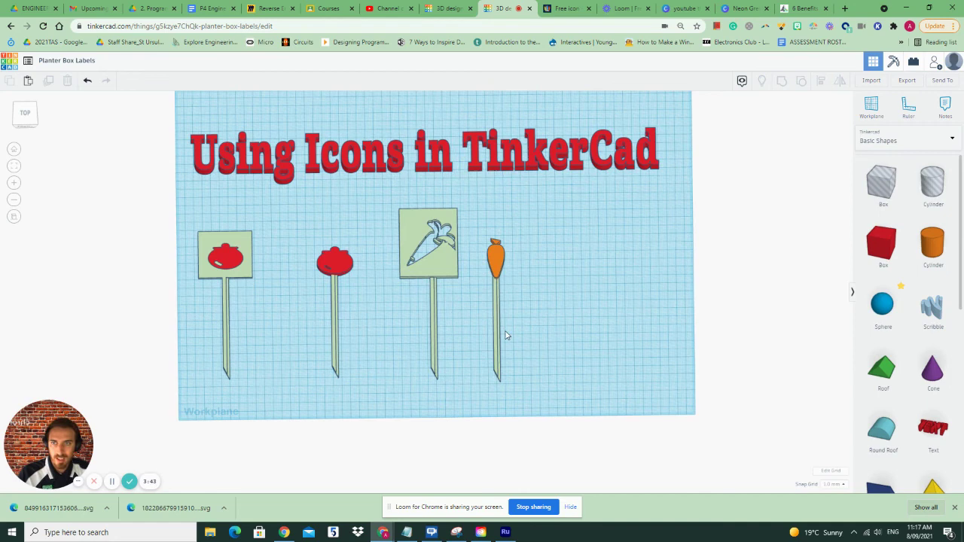